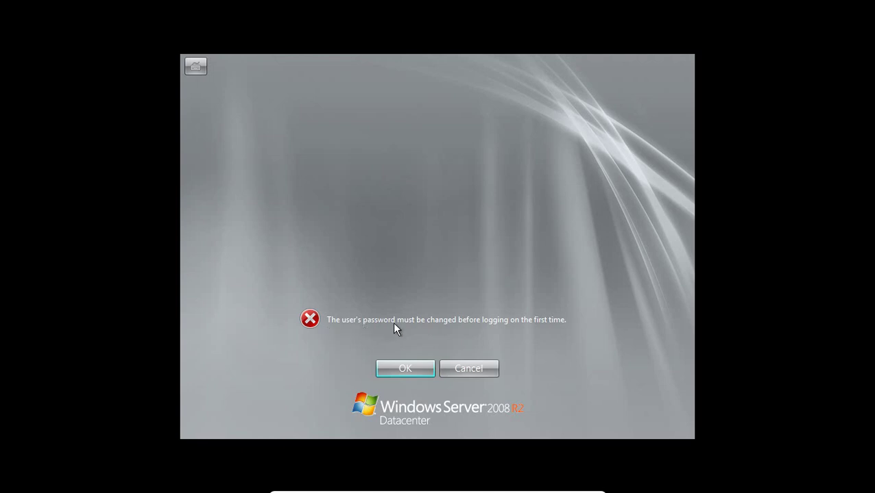
Accept the required first-logon password change and try to set the administrator's new password, filling in both New password and Confirm password.
click(476, 371)
click(400, 368)
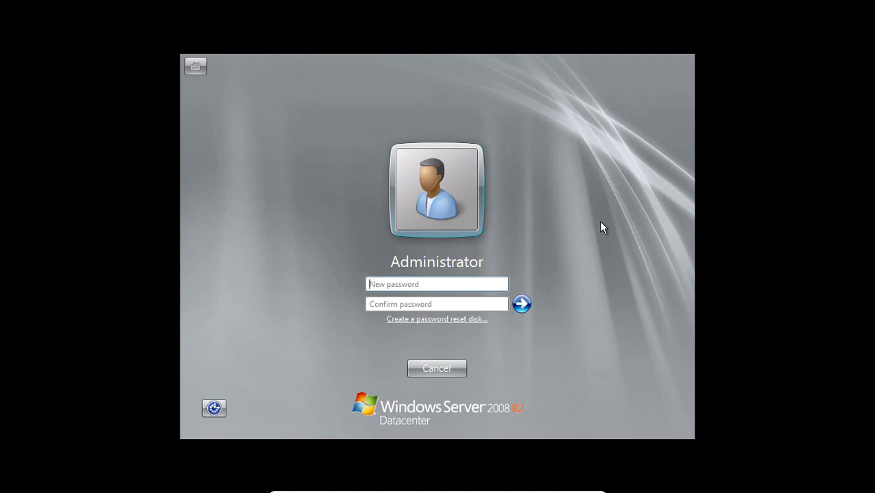
text(******)
key(Tab)
text(******)
key(Return)
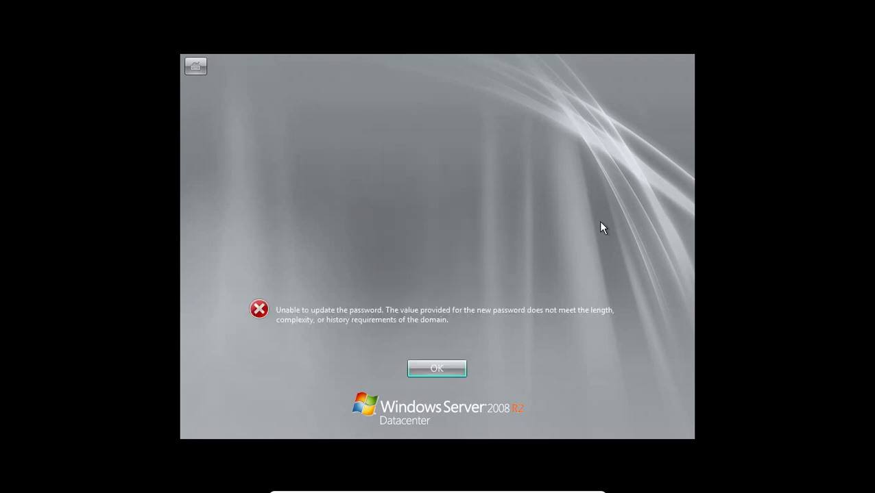
Try a different password in the administrator's New password field and clear the entry.
key(Return)
text(*)
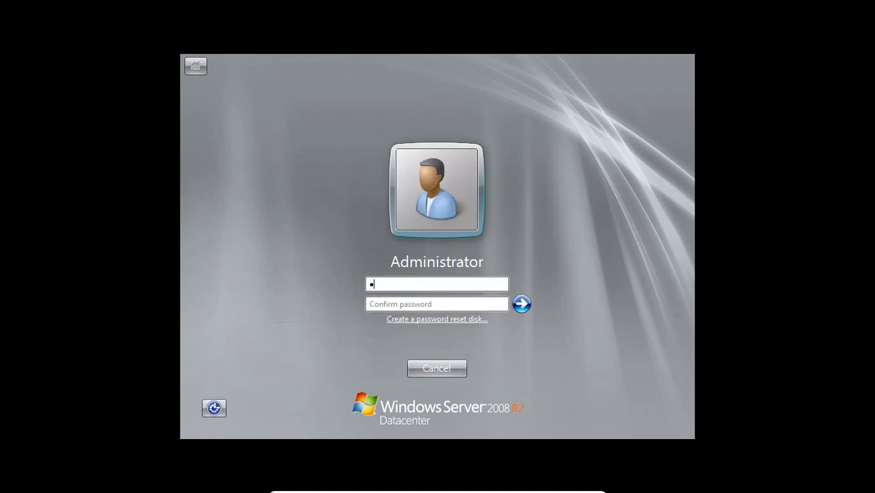
key(BackSpace)
text(*)
key(BackSpace)
text(**********)
key(Return)
key(Return)
text(**********)
key(BackSpace)
key(BackSpace)
key(BackSpace)
key(BackSpace)
key(BackSpace)
key(BackSpace)
key(BackSpace)
key(BackSpace)
key(BackSpace)
key(BackSpace)
Enter the administrator's new password in the New password and Confirm password fields, submit it and acknowledge the change.
text(**********)
key(Tab)
text(*)
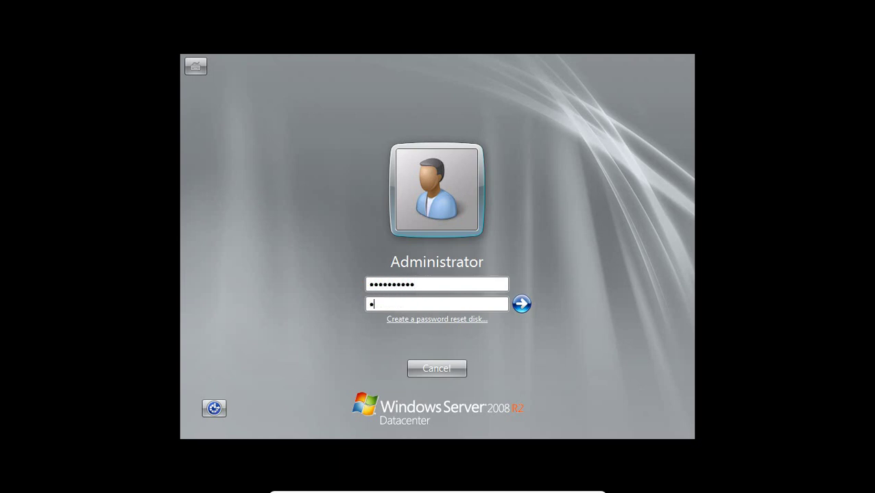
text(*********)
key(Return)
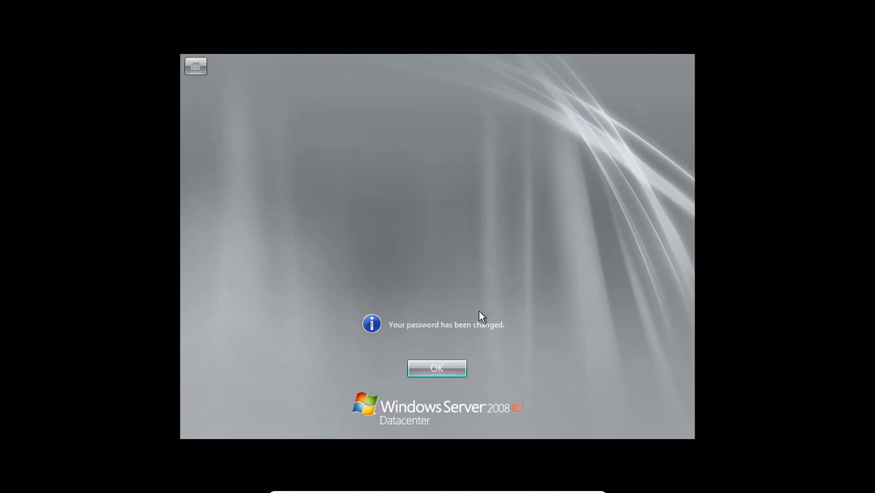
click(434, 368)
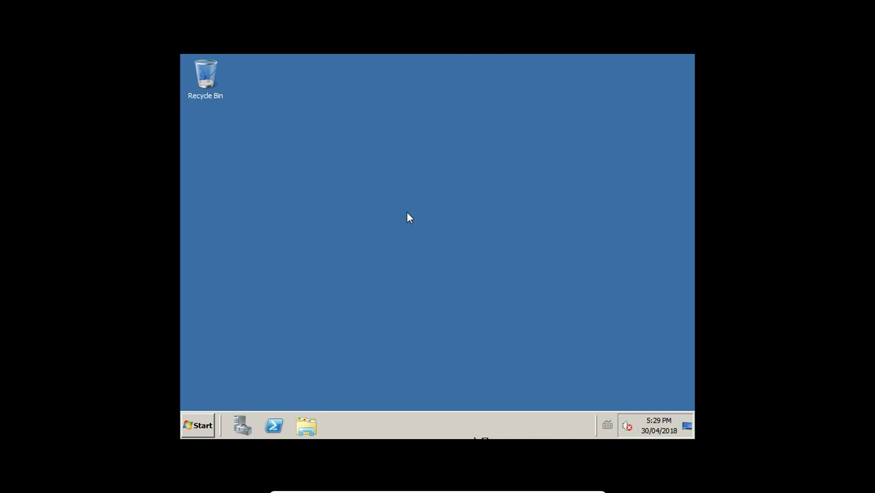
Examine the Windows edition, hardware and activation details on the Control Panel's System page, and clear the open windows off the desktop.
click(194, 426)
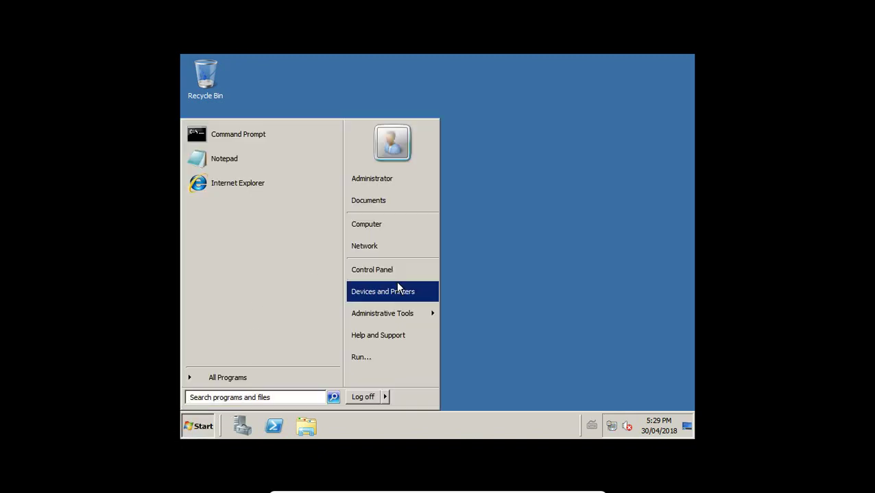
click(382, 268)
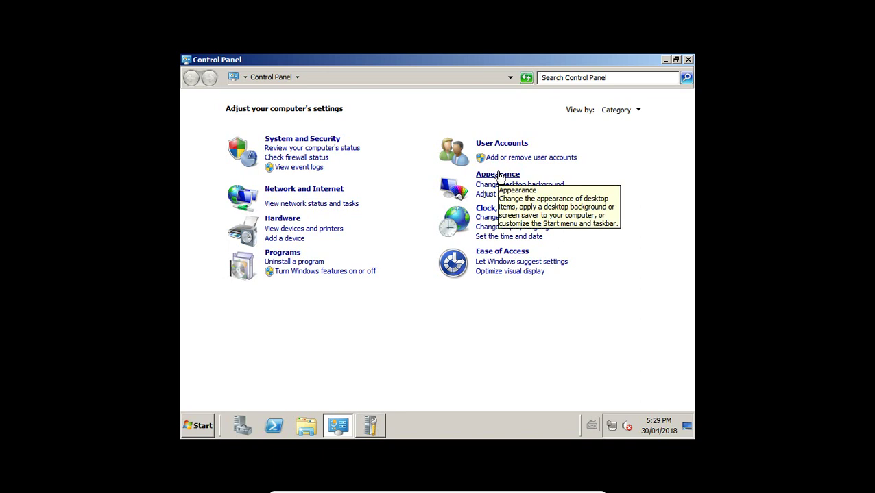
click(320, 139)
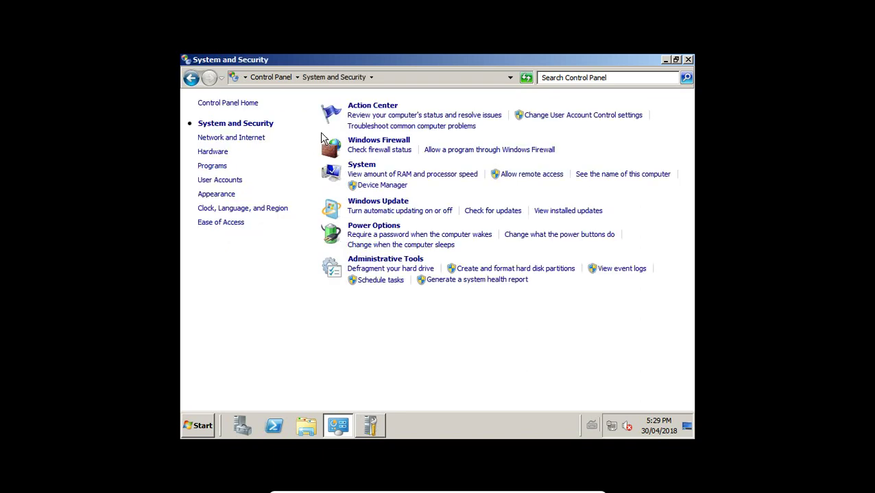
click(360, 165)
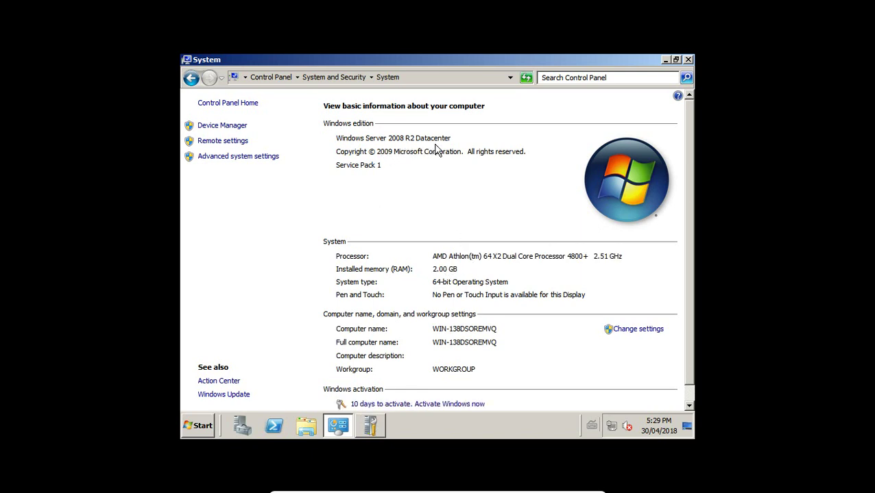
scroll(415, 164, down, 1)
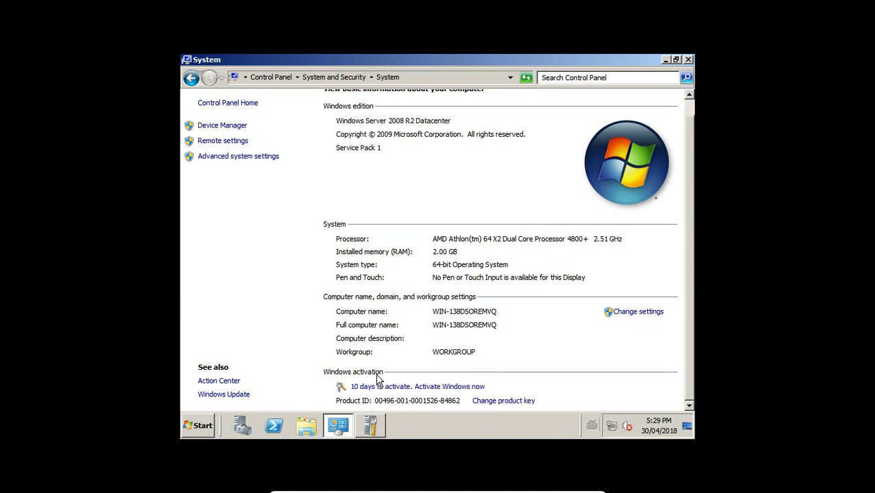
click(687, 60)
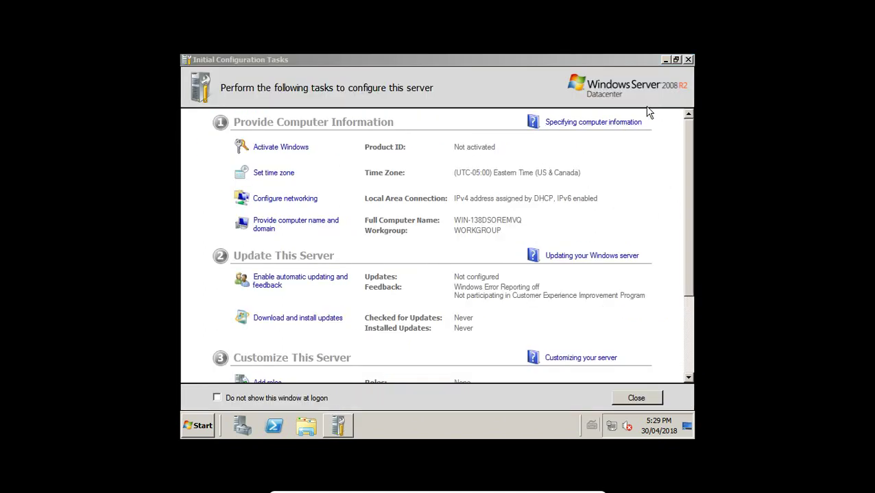
click(665, 60)
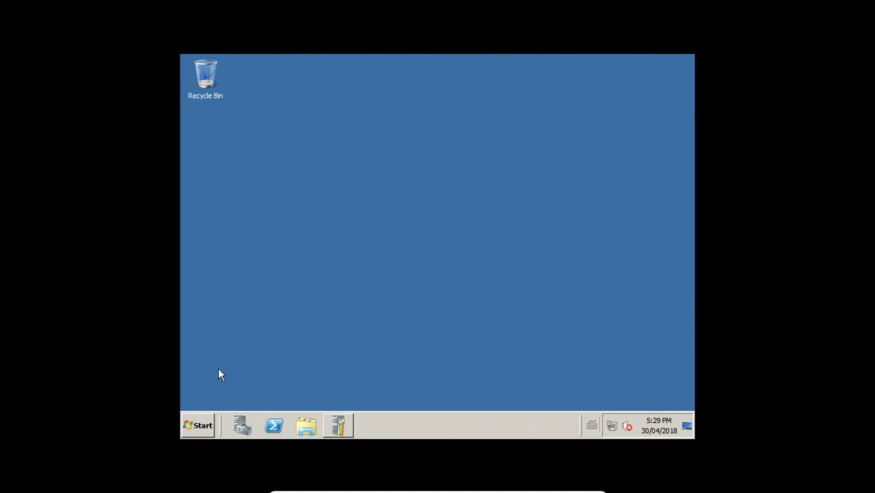
Enable the Windows Audio Service through the Control Panel's Hardware sound settings and close the Control Panel.
click(189, 422)
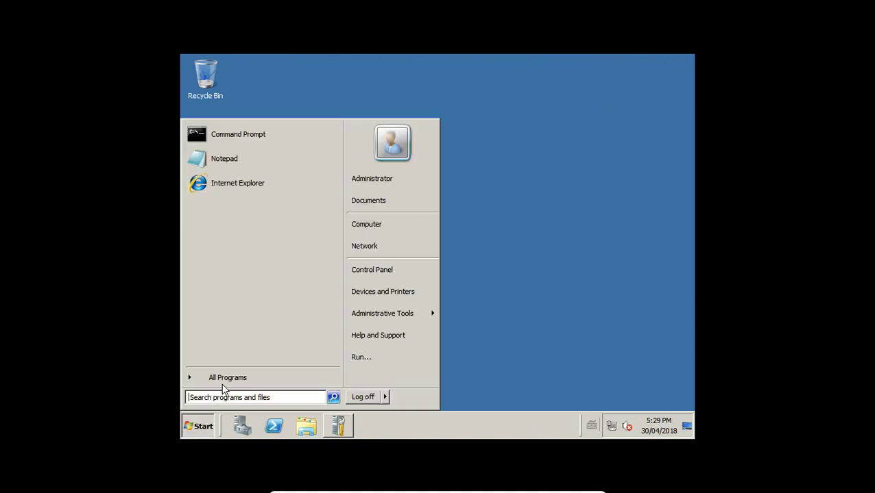
click(356, 276)
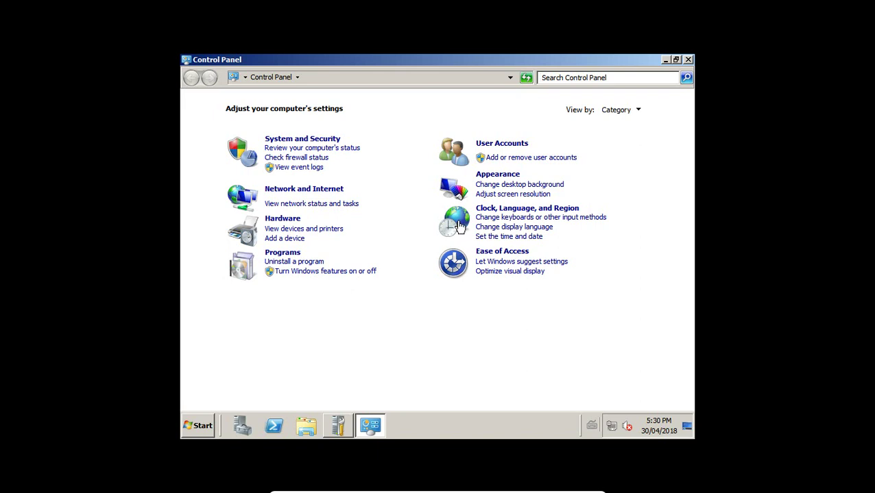
click(286, 220)
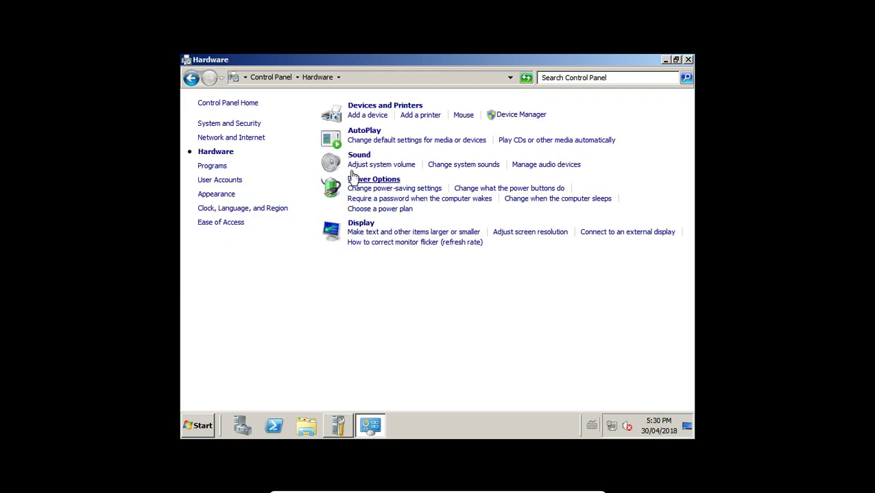
click(359, 160)
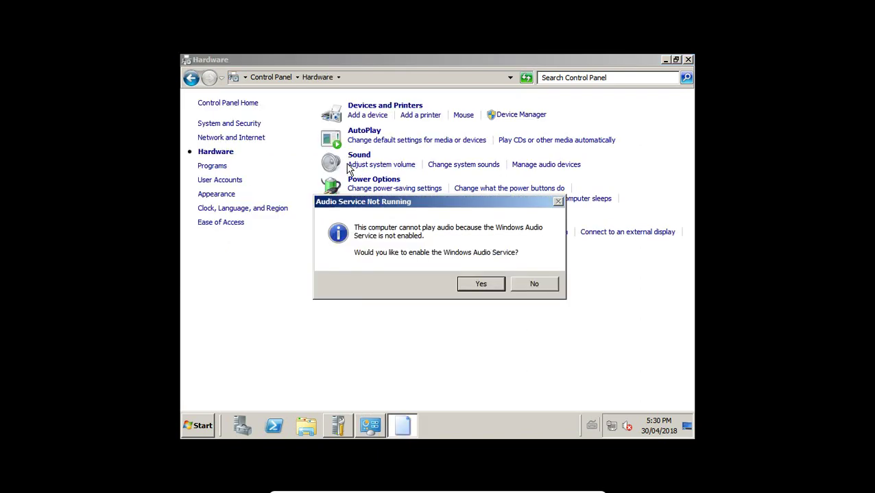
click(482, 284)
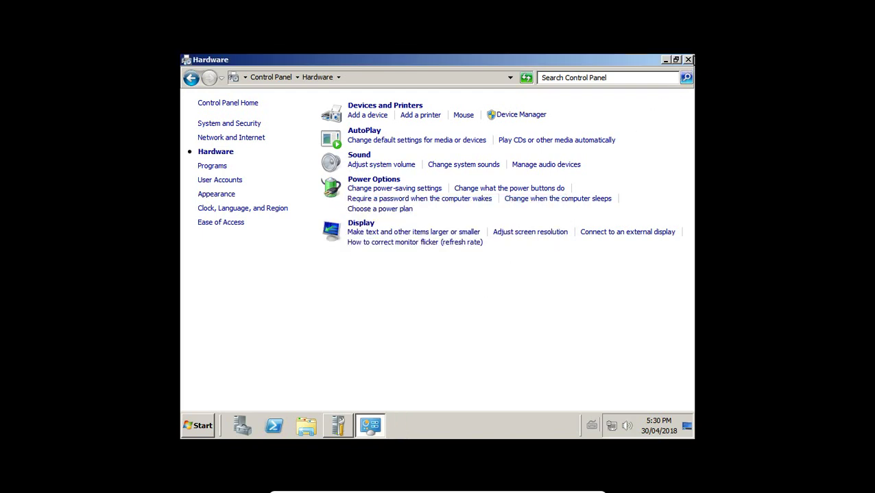
click(687, 60)
Raise the speaker volume and accept the Sound dialog with its existing playback devices.
click(629, 425)
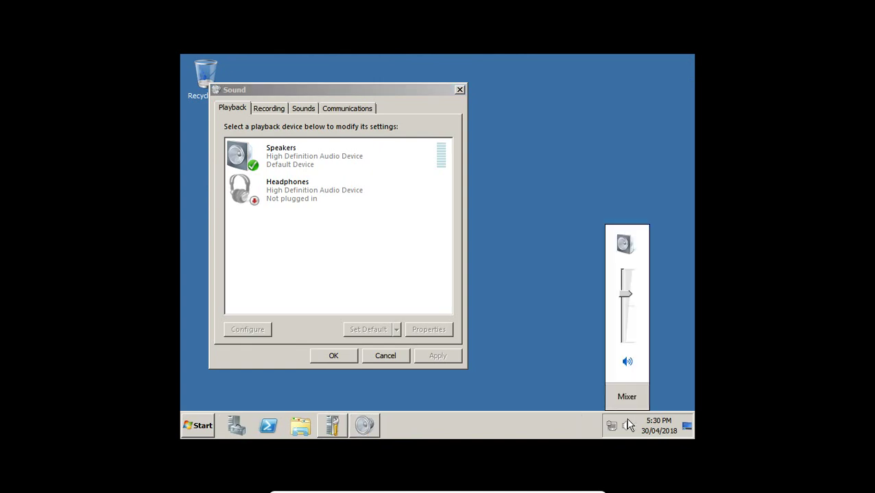
drag(627, 295, 576, 267)
click(566, 273)
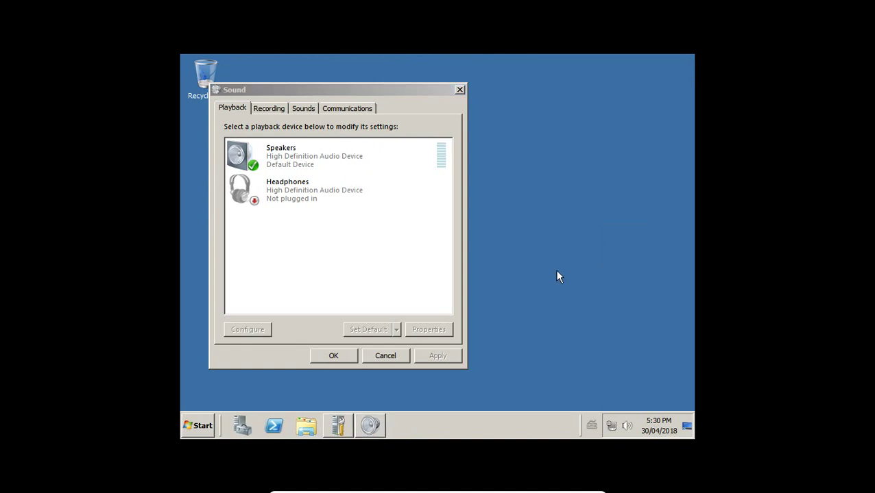
click(333, 356)
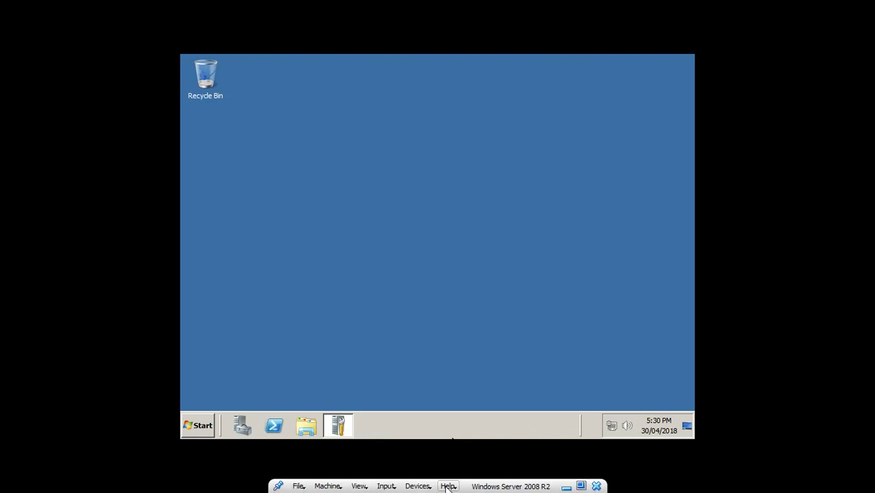
Insert the Guest Additions CD image into the virtual machine and open its CD drive (D:) from Computer.
click(422, 484)
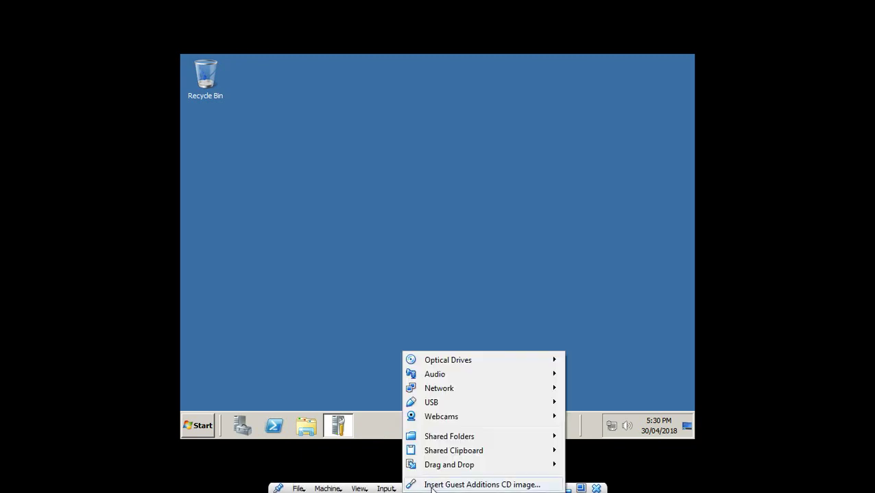
click(426, 484)
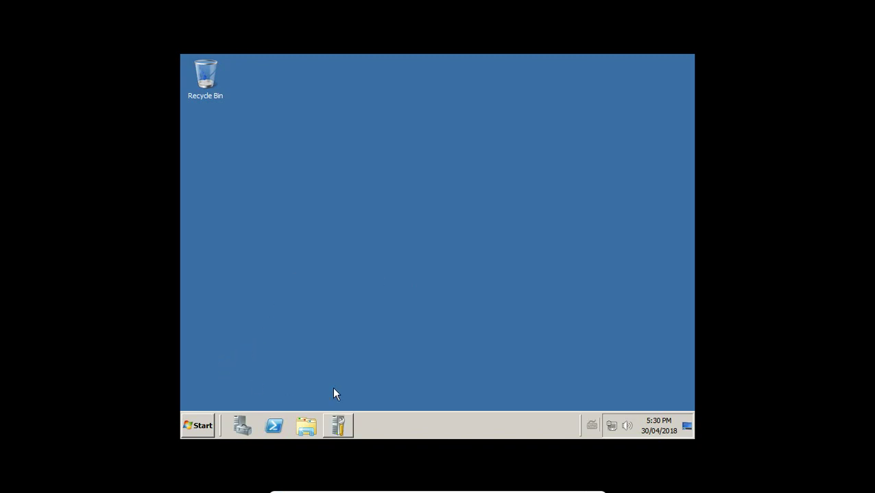
click(197, 426)
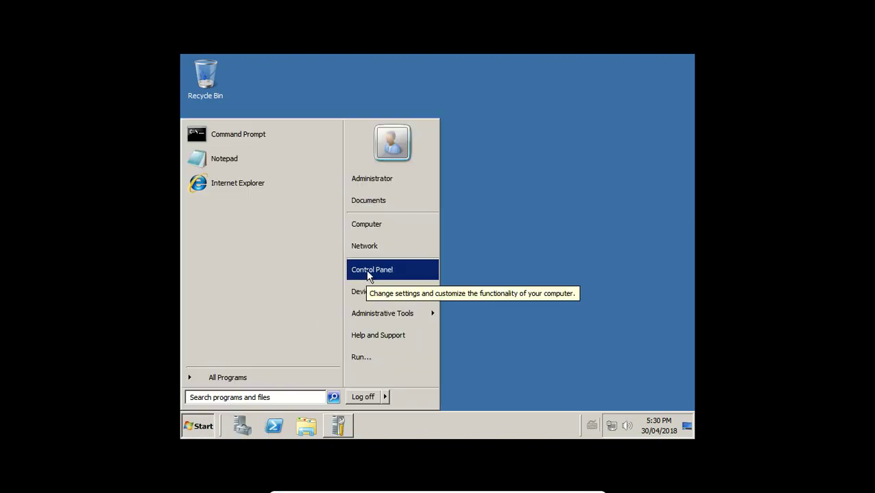
click(370, 230)
click(338, 426)
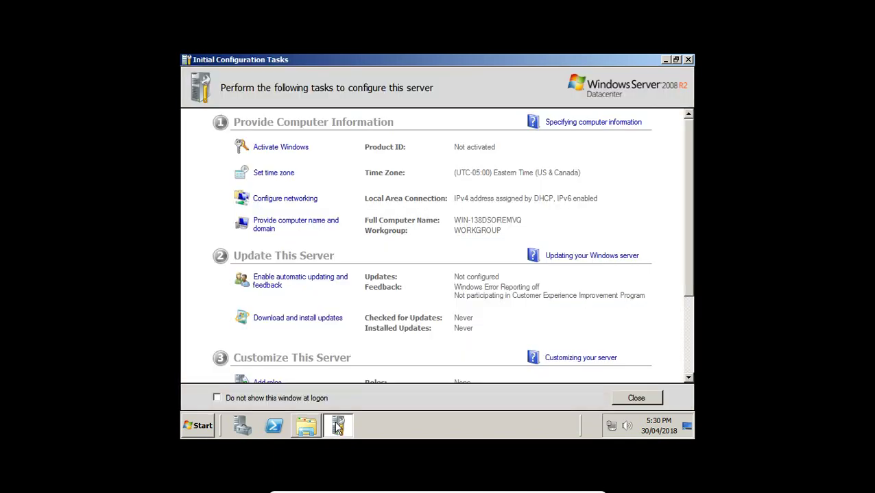
click(688, 59)
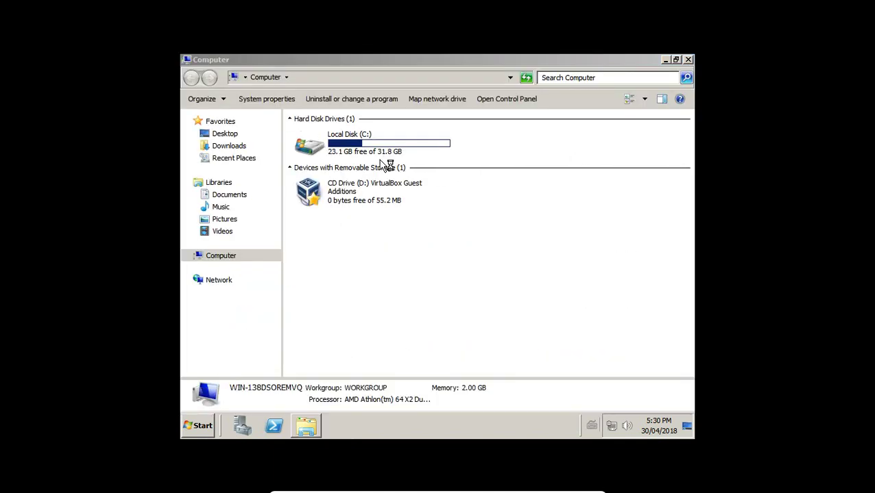
double_click(368, 194)
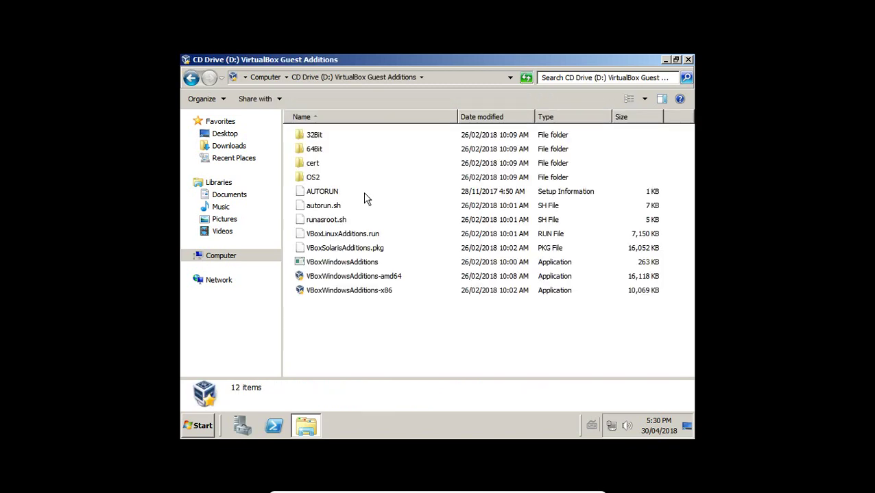
Launch VBoxWindowsAdditions from the CD and close the file browser and Server Manager windows.
click(360, 264)
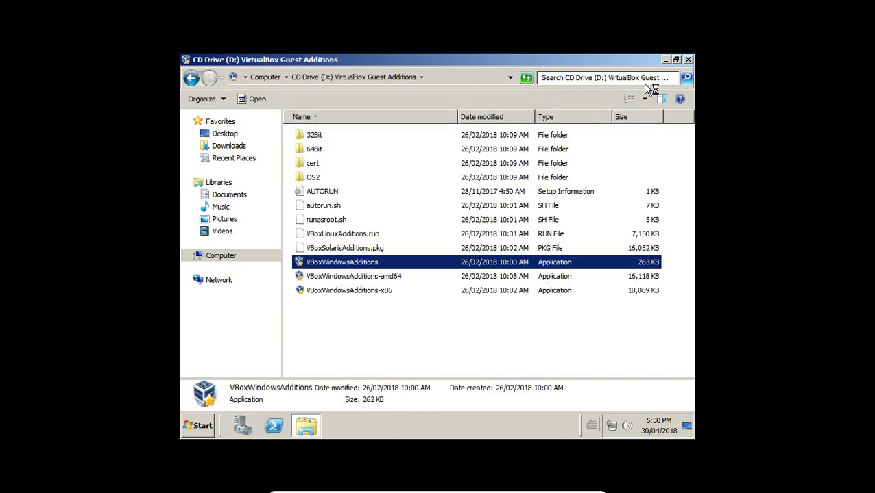
click(688, 59)
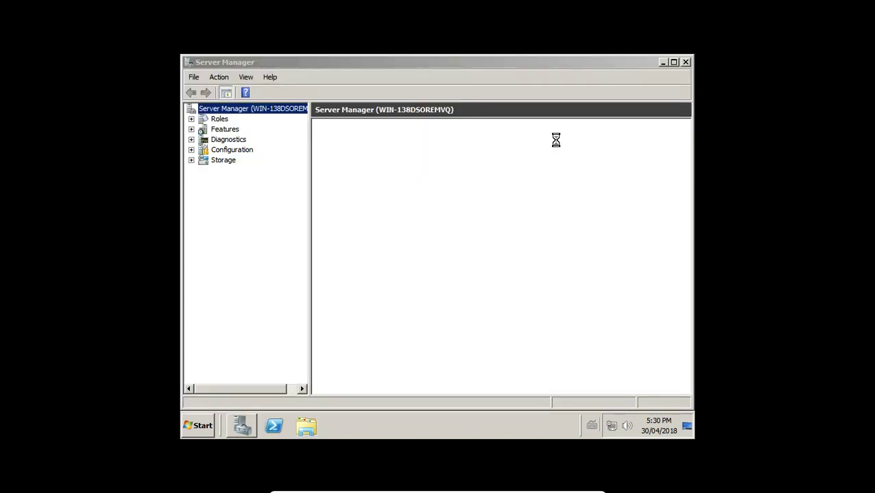
click(685, 61)
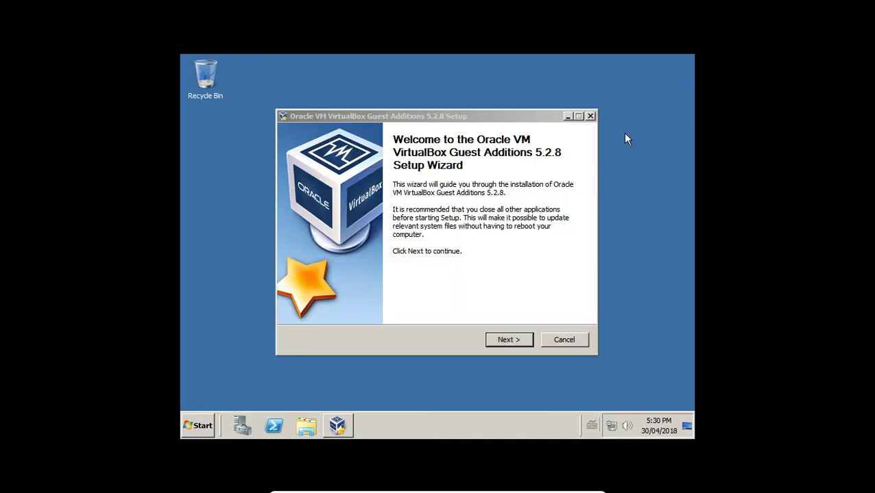
Start installing VirtualBox Guest Additions 5.2.8 in the default destination folder with the default components.
click(507, 340)
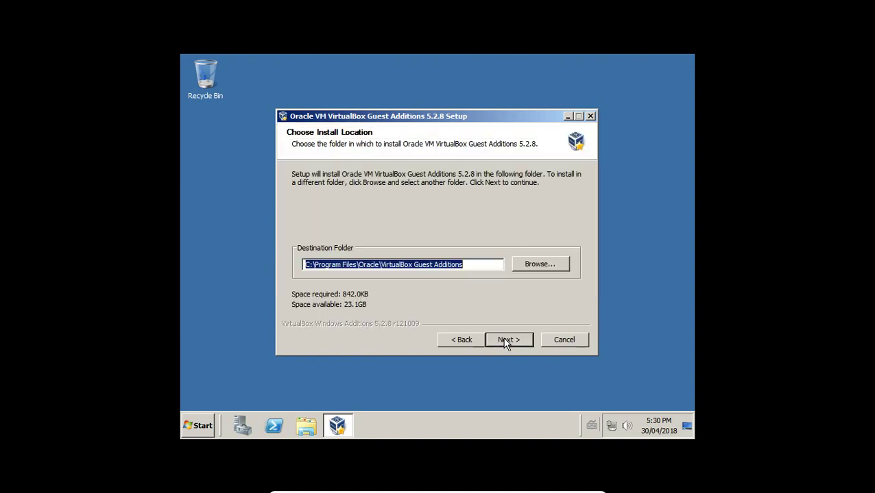
click(507, 341)
click(509, 341)
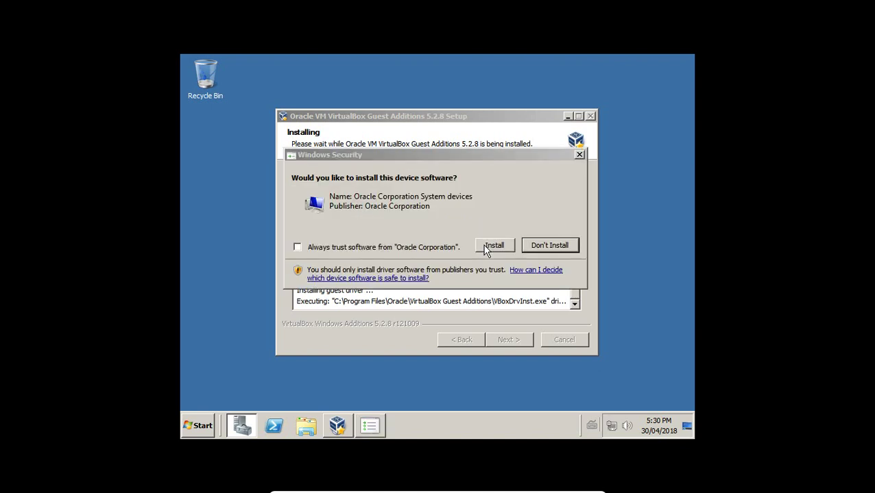
Install the Oracle device software with Oracle Corporation always trusted, and finish the setup with Reboot now.
click(447, 250)
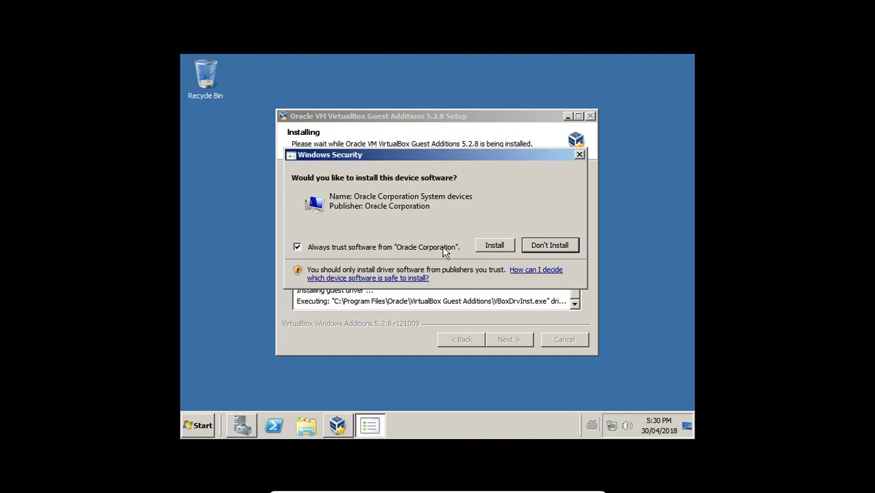
click(492, 245)
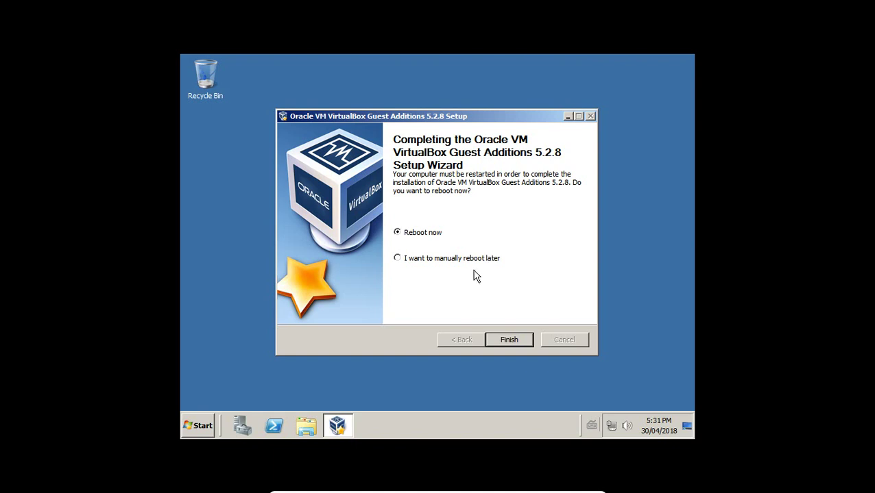
click(508, 341)
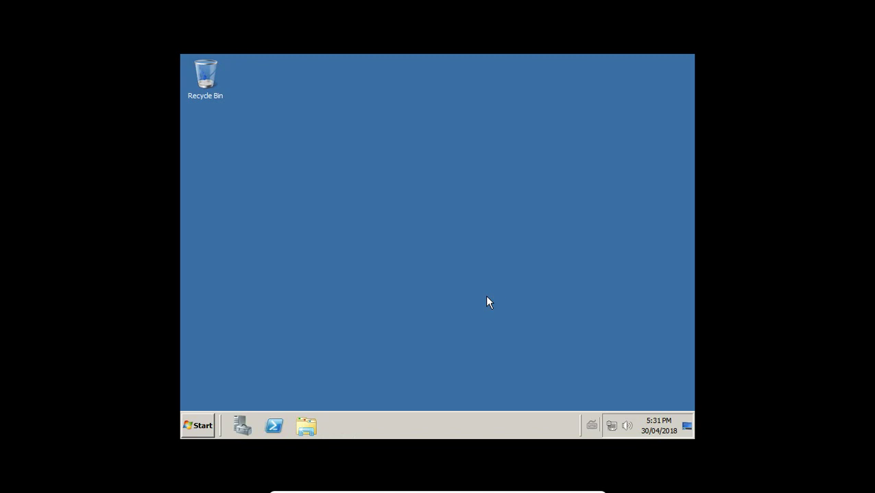
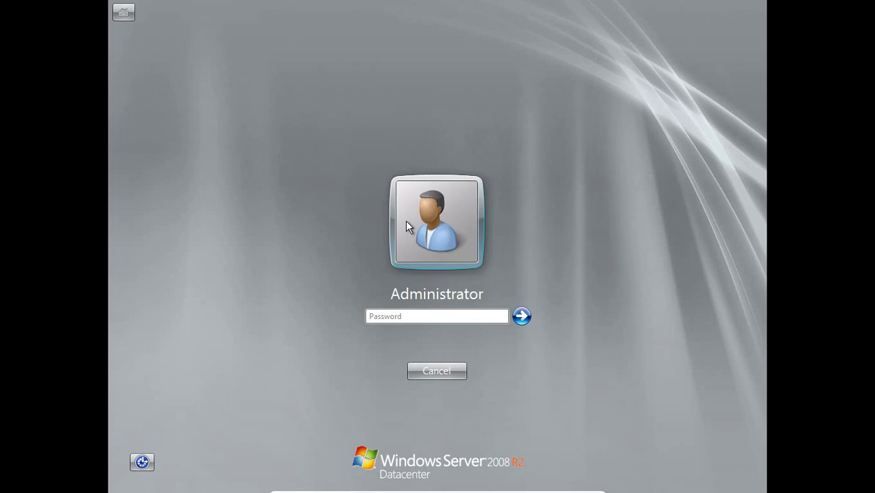
Sign in to the Administrator account with its password and start Windows activation.
text(**********)
key(Return)
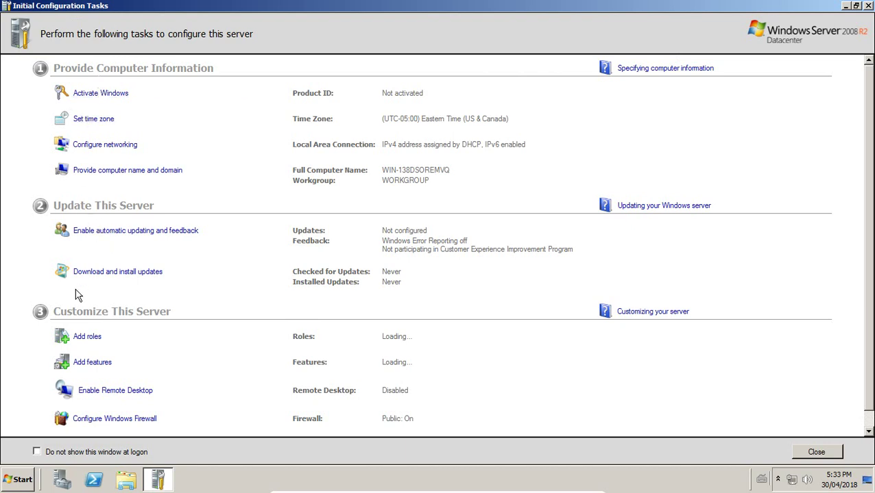
click(97, 100)
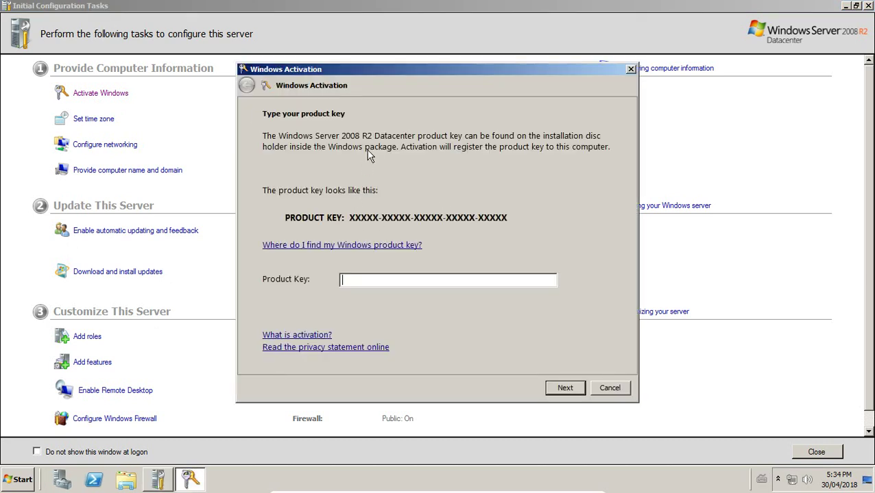
click(559, 389)
click(489, 284)
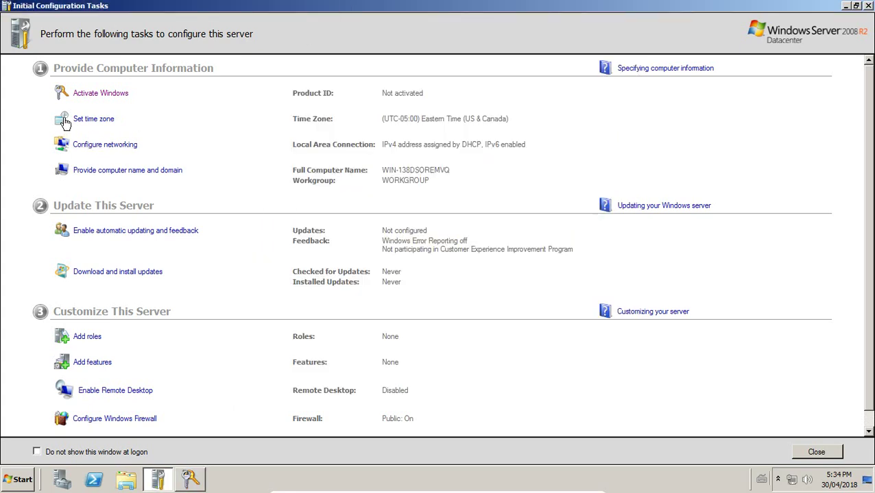
Confirm (UTC-05:00) Eastern Time (US & Canada) as the server's time zone and accept the date and time settings.
click(65, 122)
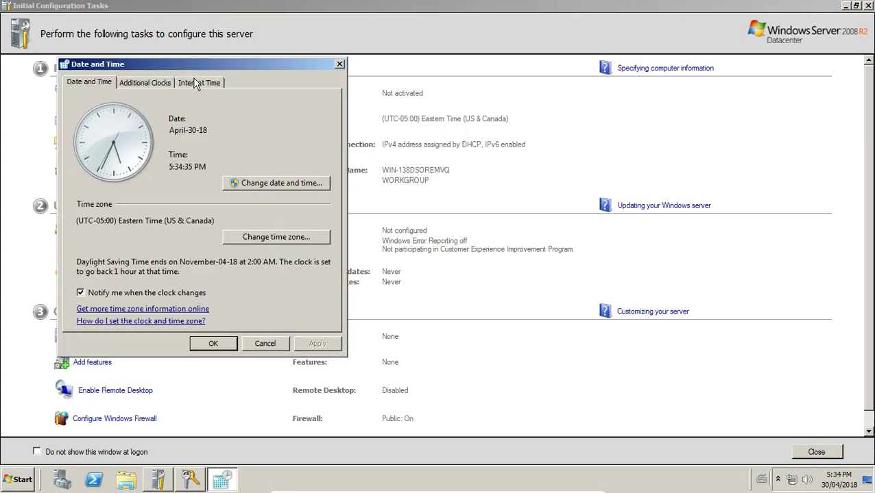
click(195, 83)
click(112, 85)
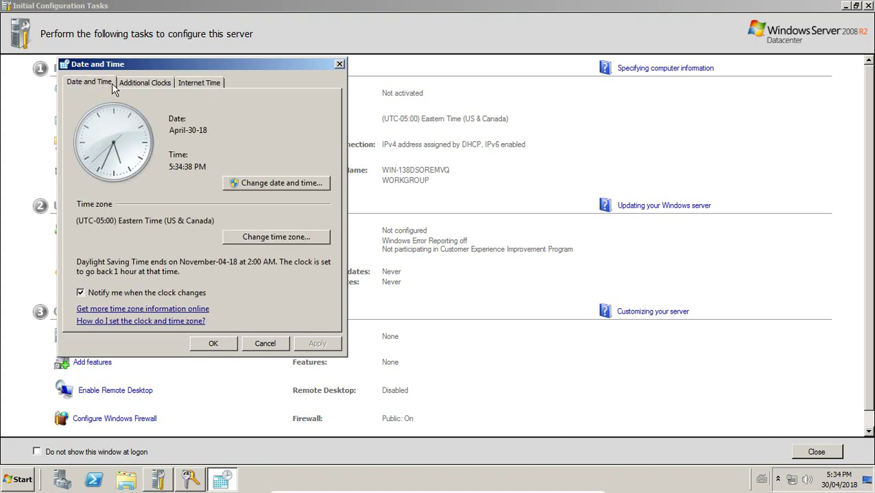
click(268, 237)
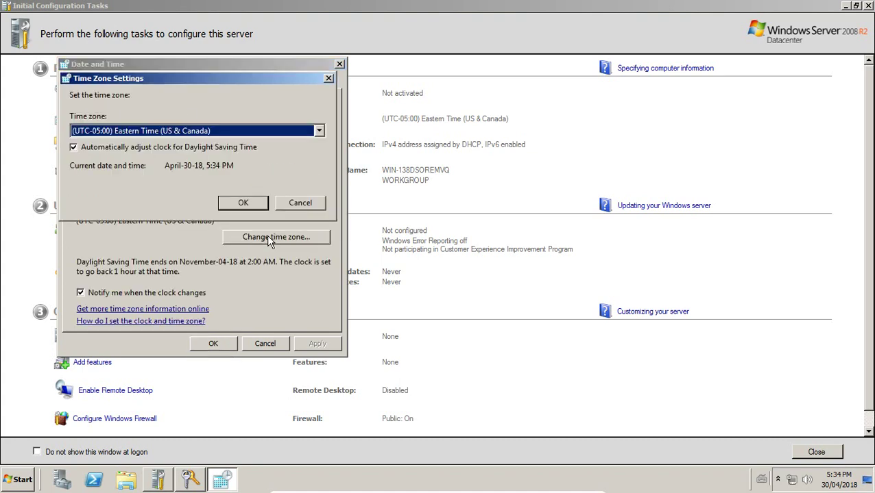
click(245, 201)
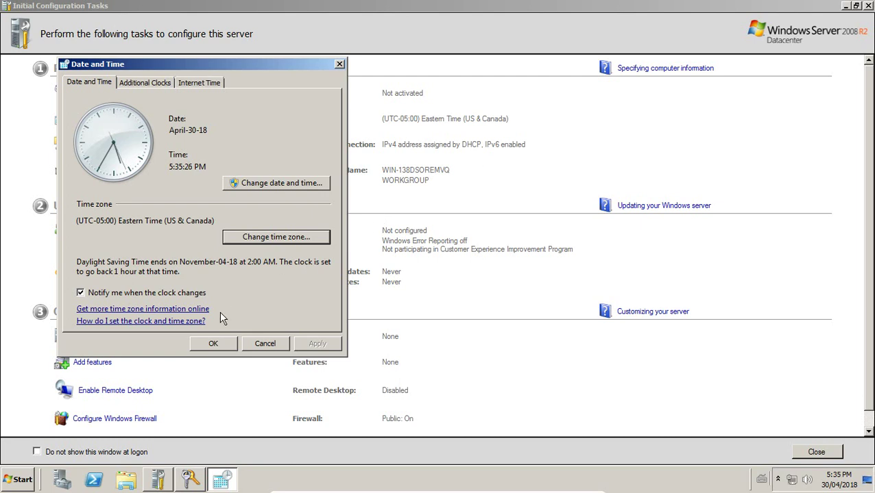
click(205, 343)
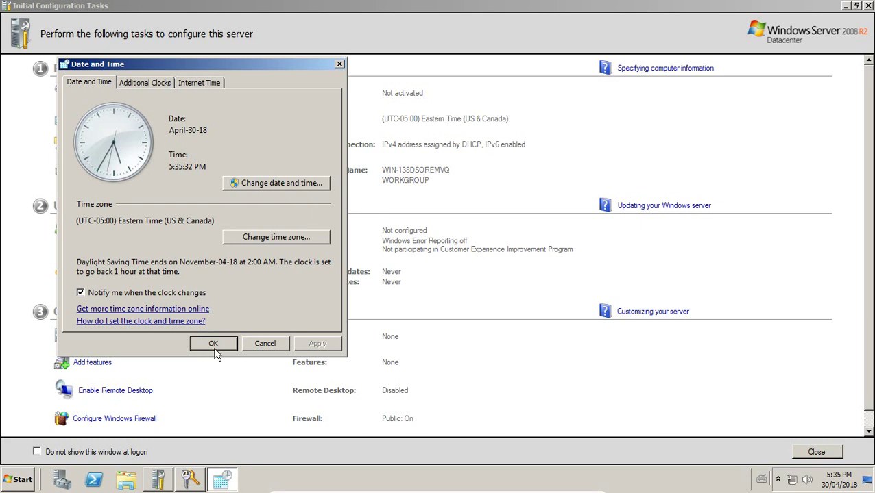
click(209, 344)
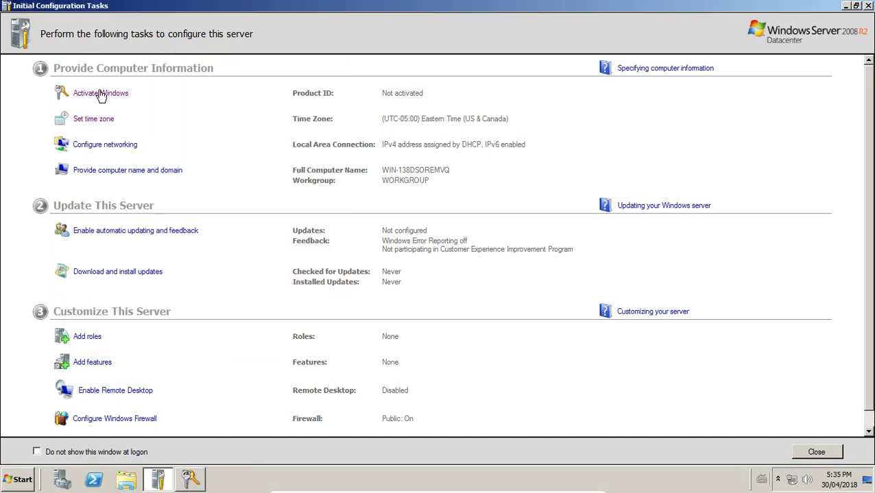
Confirm automatic IP and DNS addressing in the Local Area Connection's TCP/IPv4 properties and close the network windows.
click(122, 152)
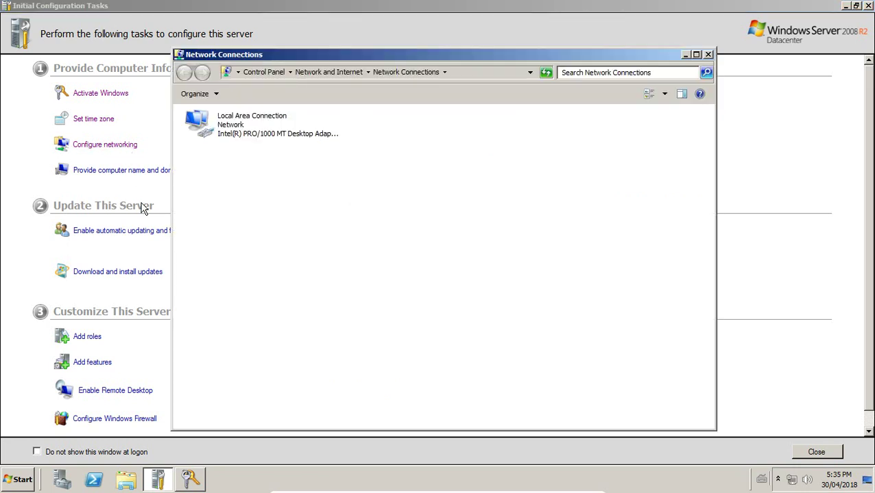
click(257, 130)
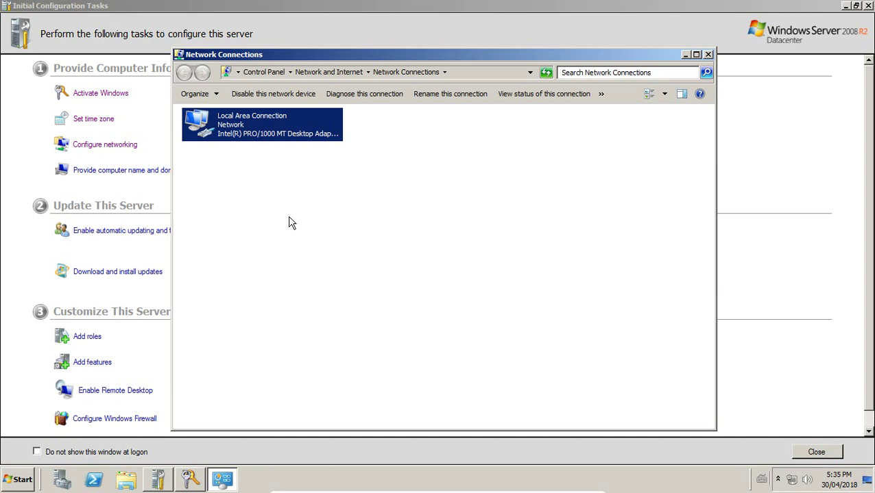
key(shift+F10)
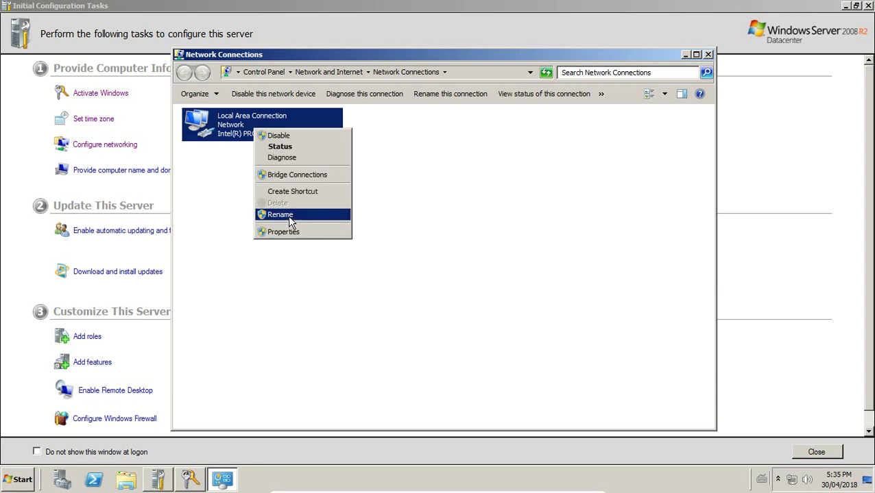
click(306, 235)
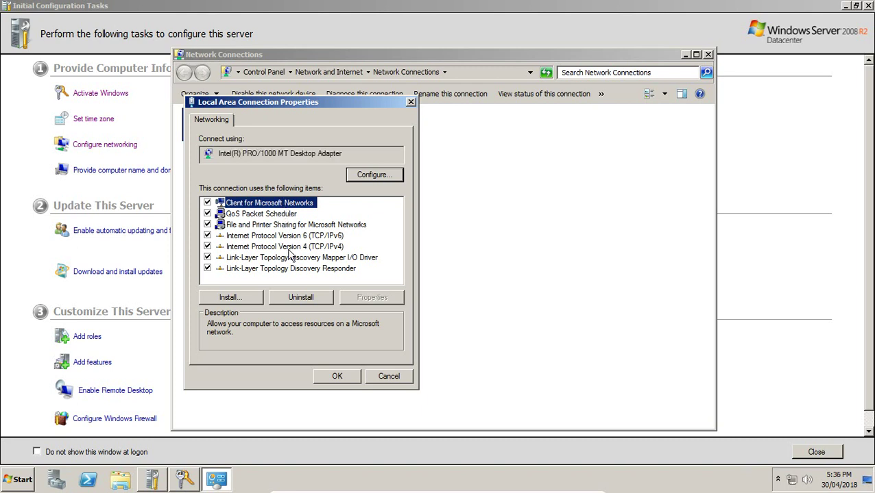
click(290, 248)
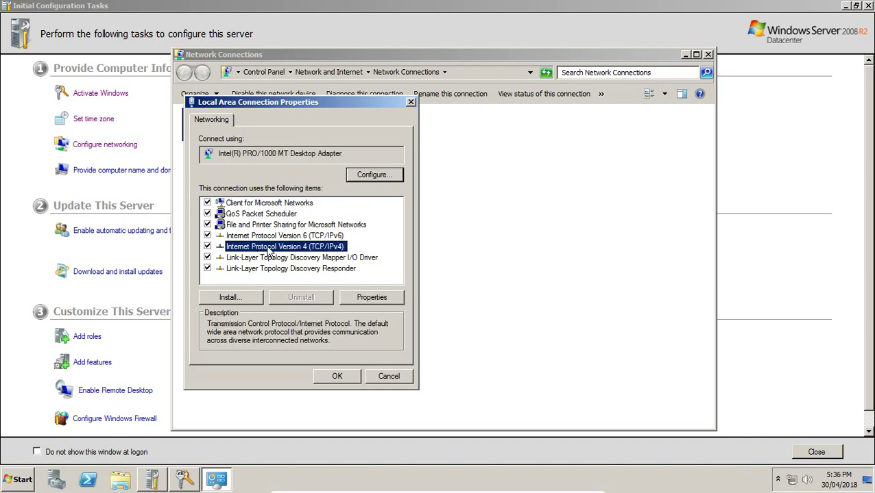
click(350, 298)
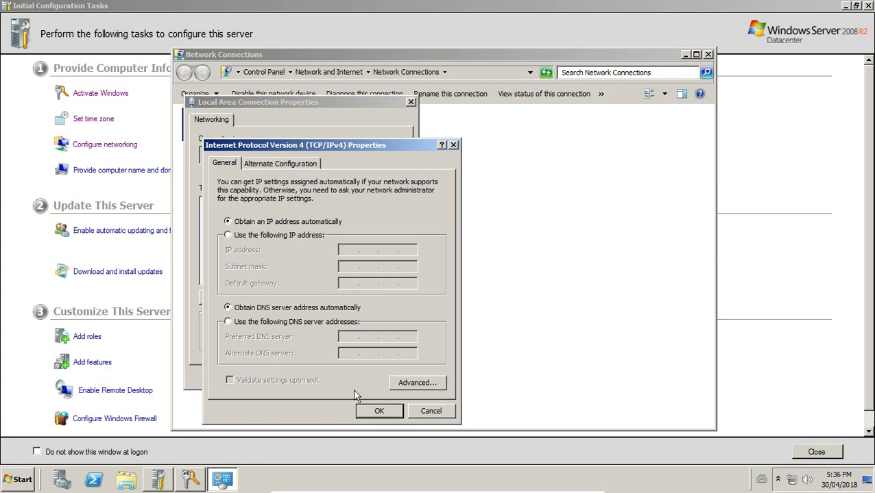
click(379, 412)
click(335, 377)
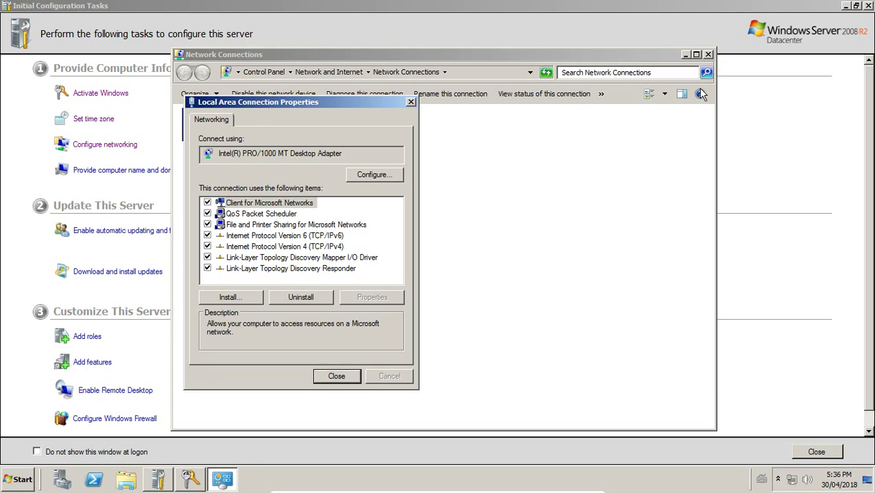
click(708, 54)
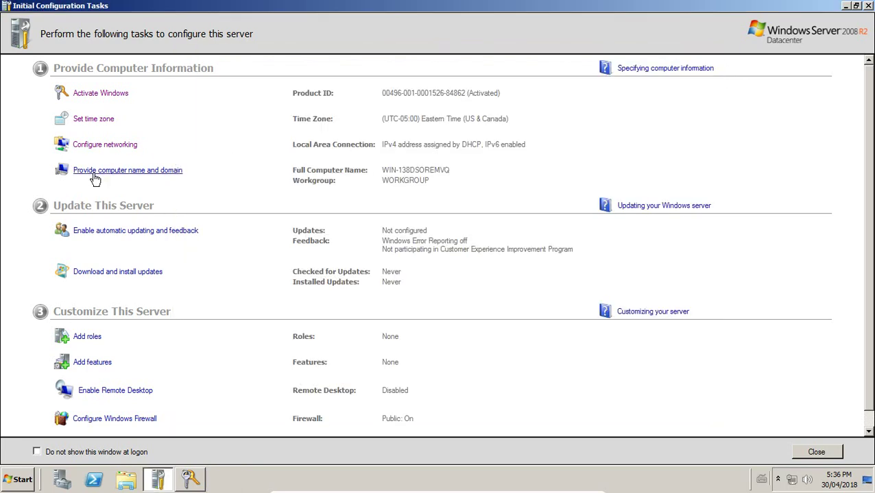
Finish the Windows Activation wizard and get Initial Configuration Tasks out of the way to show the desktop.
click(195, 486)
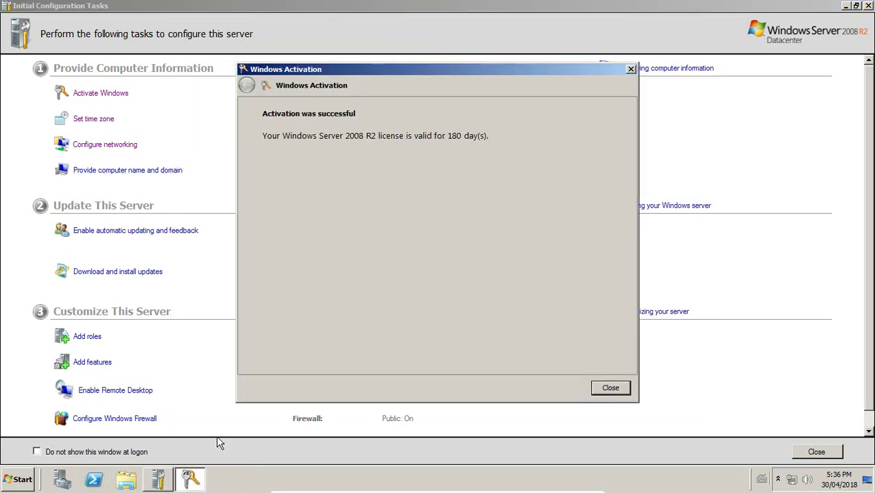
click(610, 388)
click(867, 6)
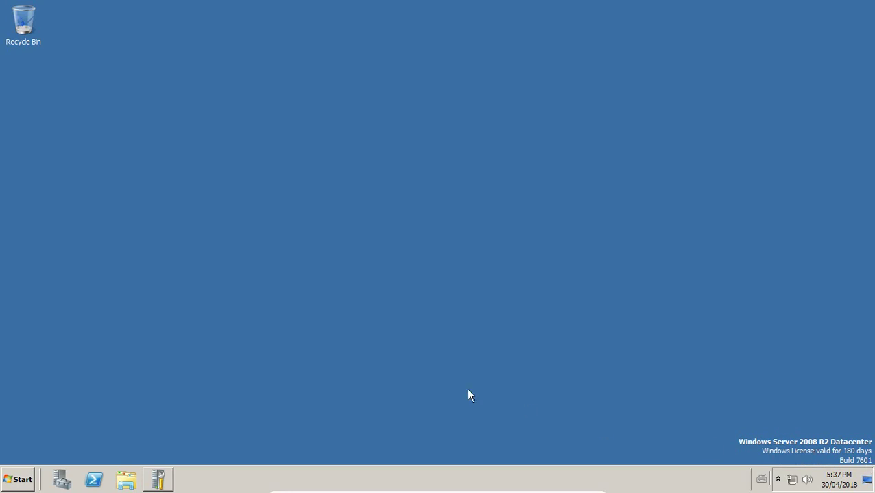
Set the computer name to VirtualBox, keep it in the WORKGROUP workgroup, and postpone the restart.
click(163, 478)
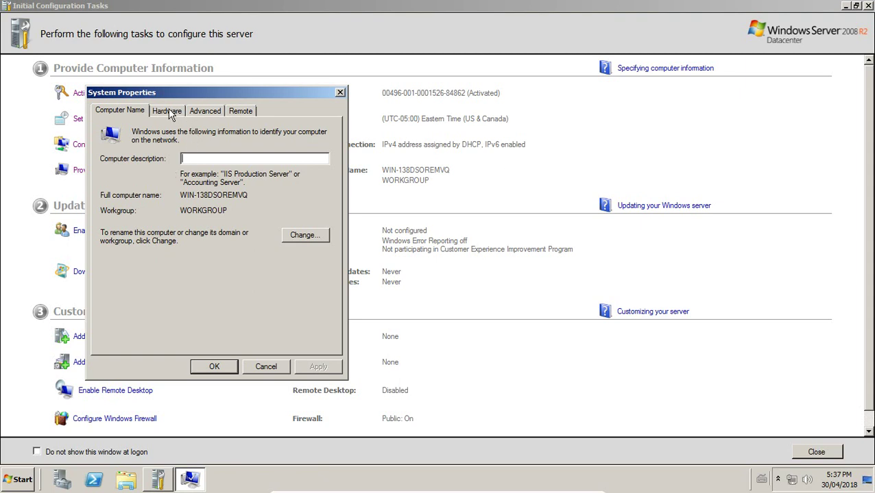
click(168, 113)
click(124, 113)
click(305, 237)
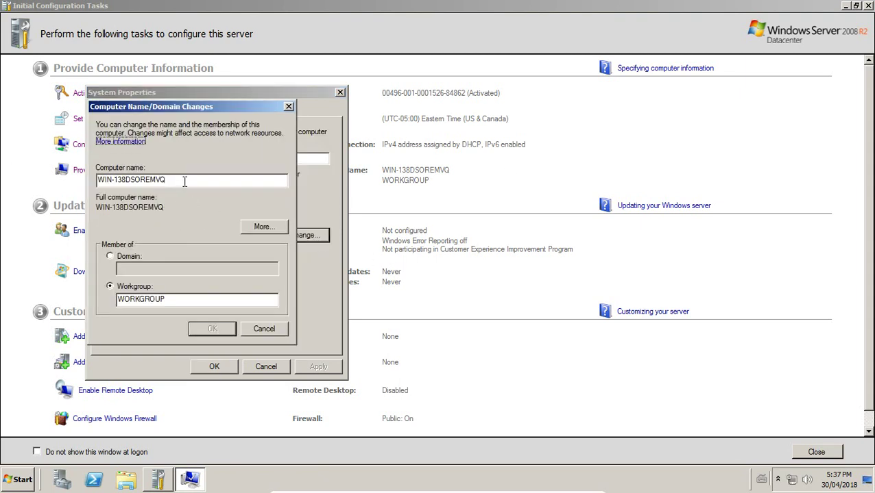
double_click(184, 181)
key(BackSpace)
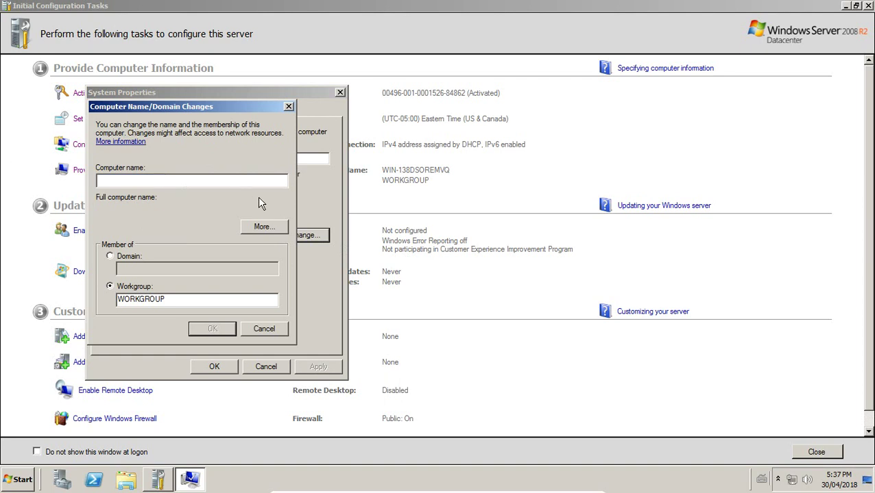
text(VirtualBox)
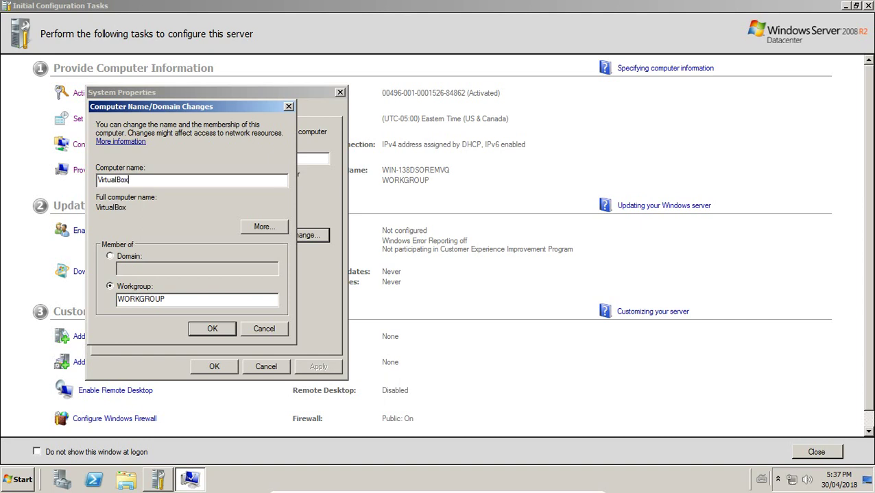
click(213, 328)
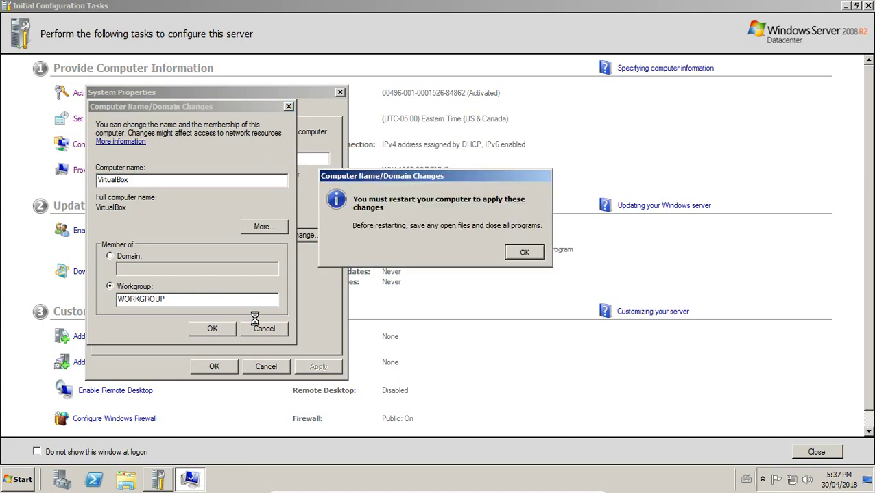
click(525, 252)
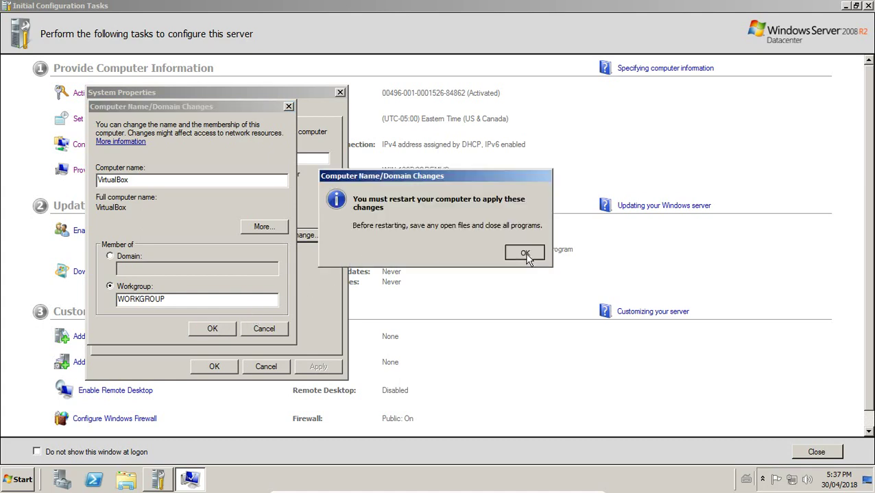
click(212, 368)
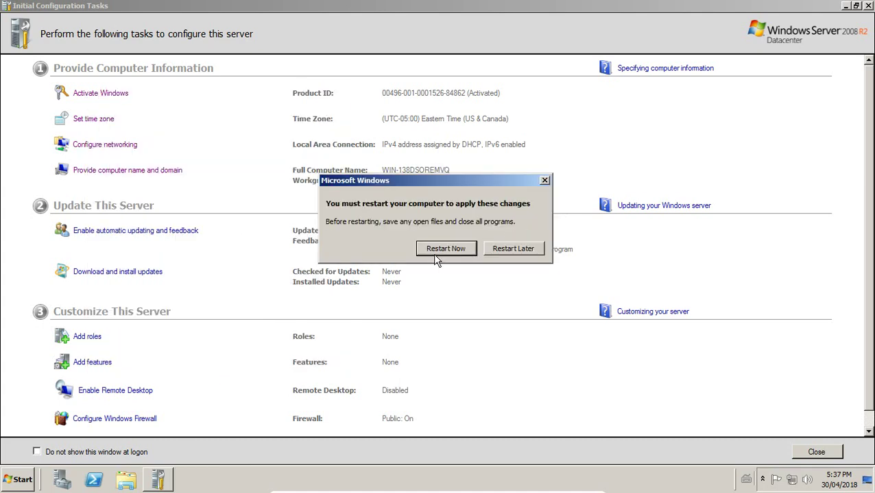
click(512, 249)
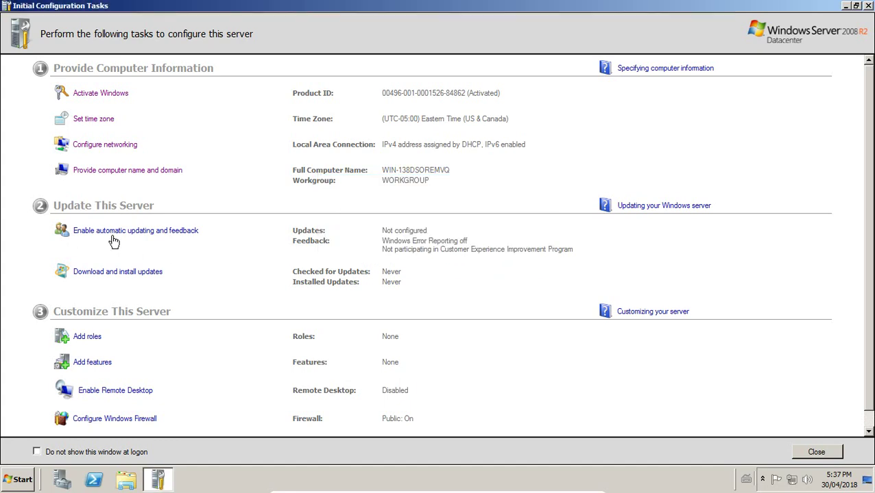
Enable Windows automatic updating and feedback, start a check for updates and close Windows Update.
click(112, 236)
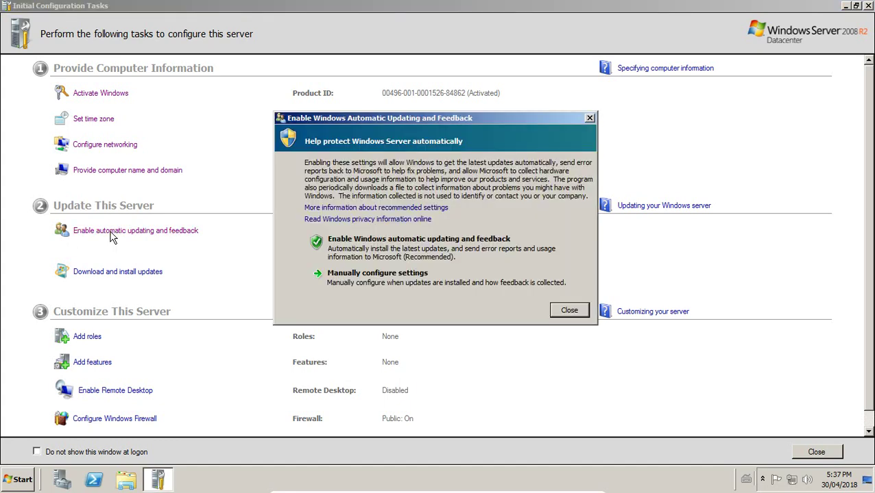
click(413, 244)
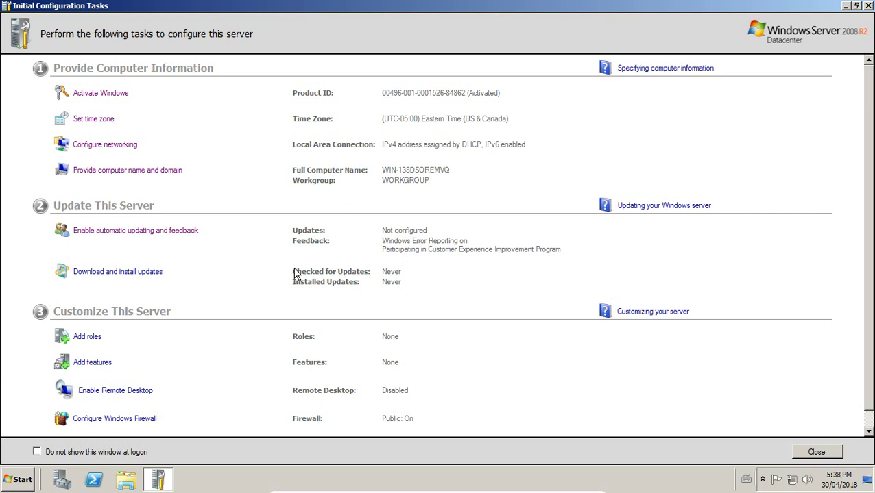
click(112, 276)
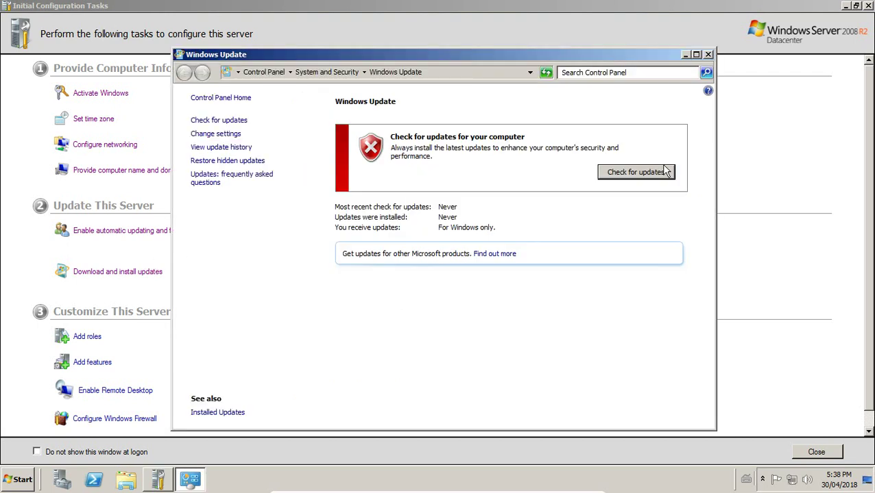
click(602, 172)
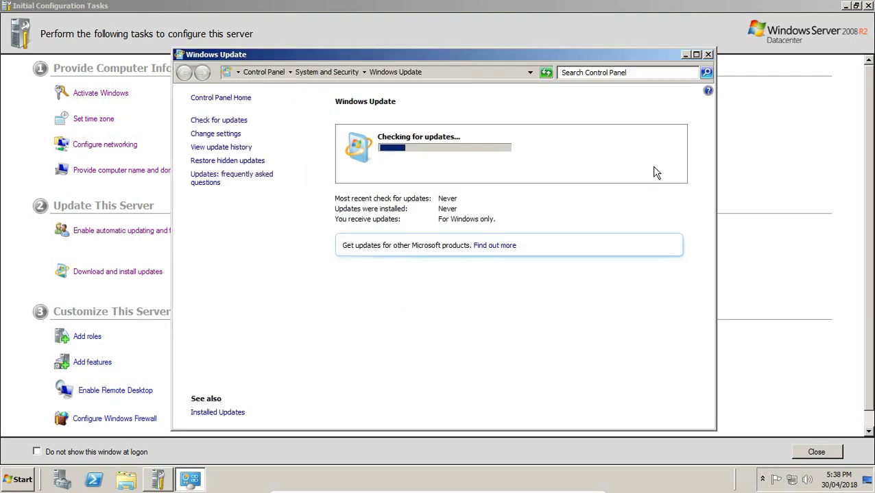
click(708, 55)
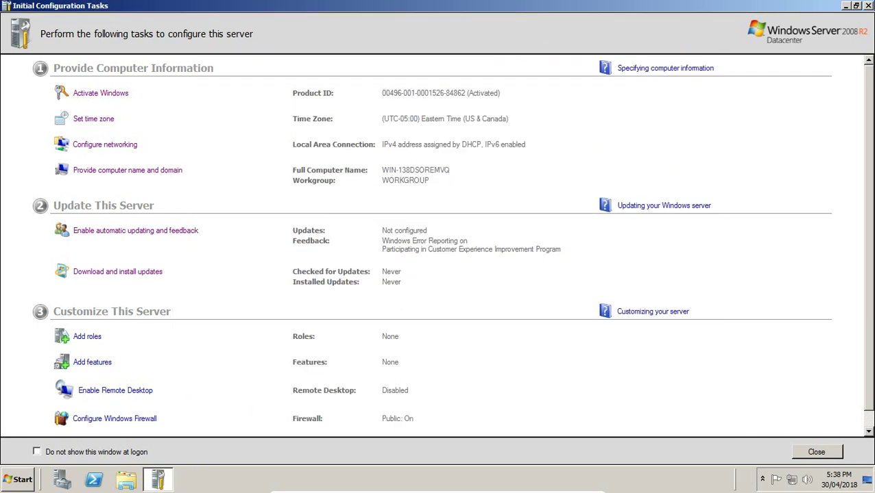
Close Initial Configuration Tasks and restart the server with the reason Operating System: Reconfiguration (Planned).
click(867, 6)
click(17, 480)
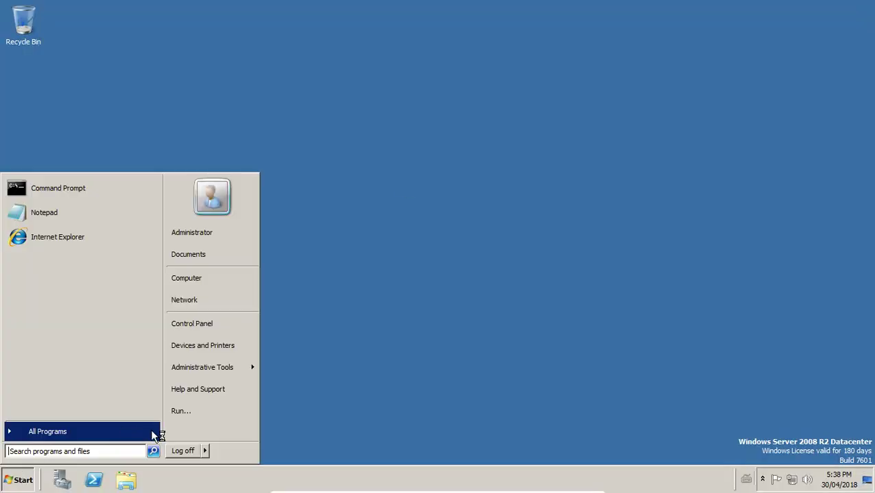
mouse_move(205, 447)
click(242, 431)
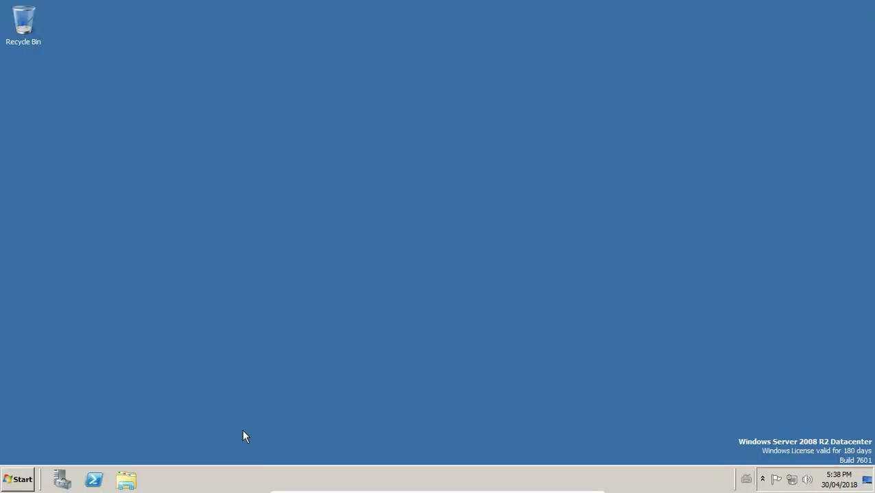
click(420, 202)
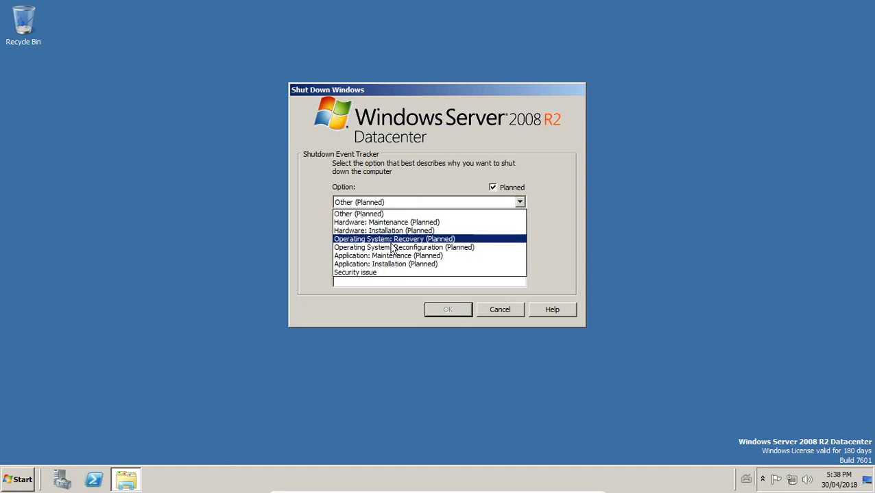
click(426, 247)
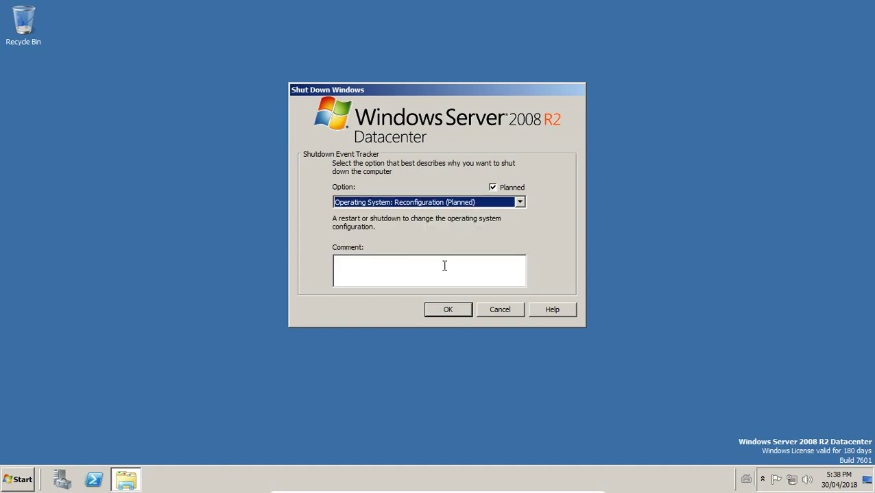
click(447, 309)
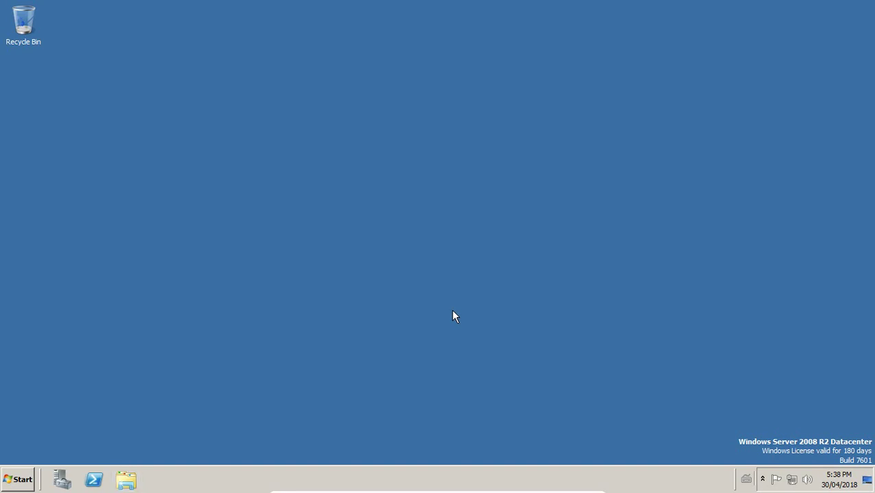